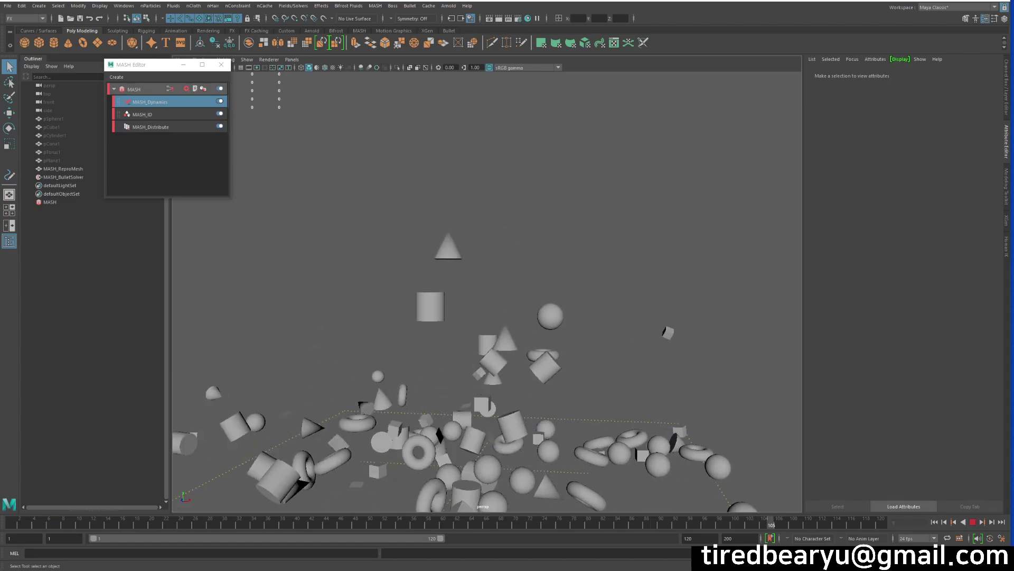
- Start a new empty scene without saving the current one
{"action": "key", "text": "ctrl+n"}
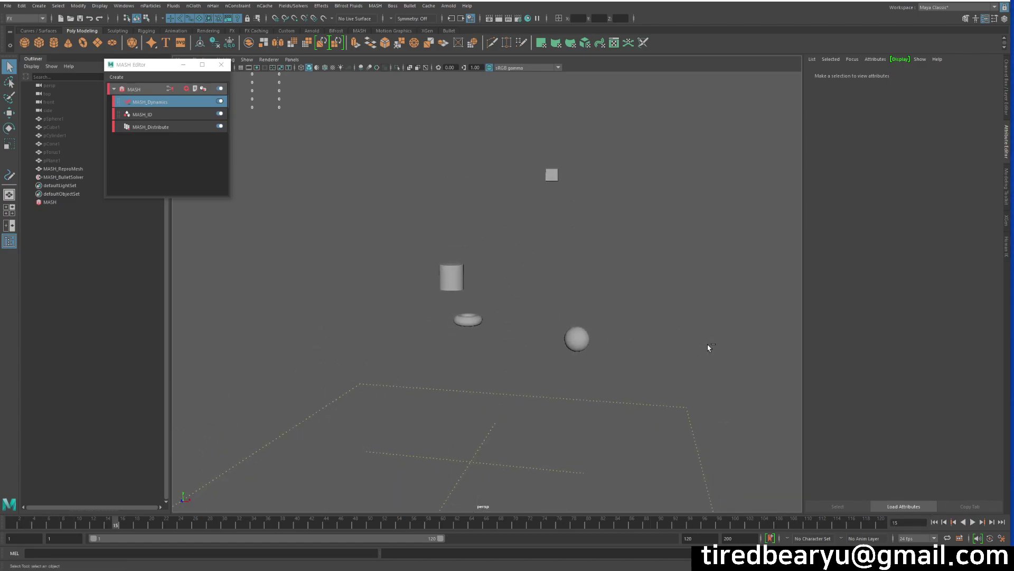
{"action": "key", "text": "n"}
{"action": "left_click_drag", "start_coordinate": [174, 69], "coordinate": [172, 109]}
{"action": "left_click", "coordinate": [218, 103]}
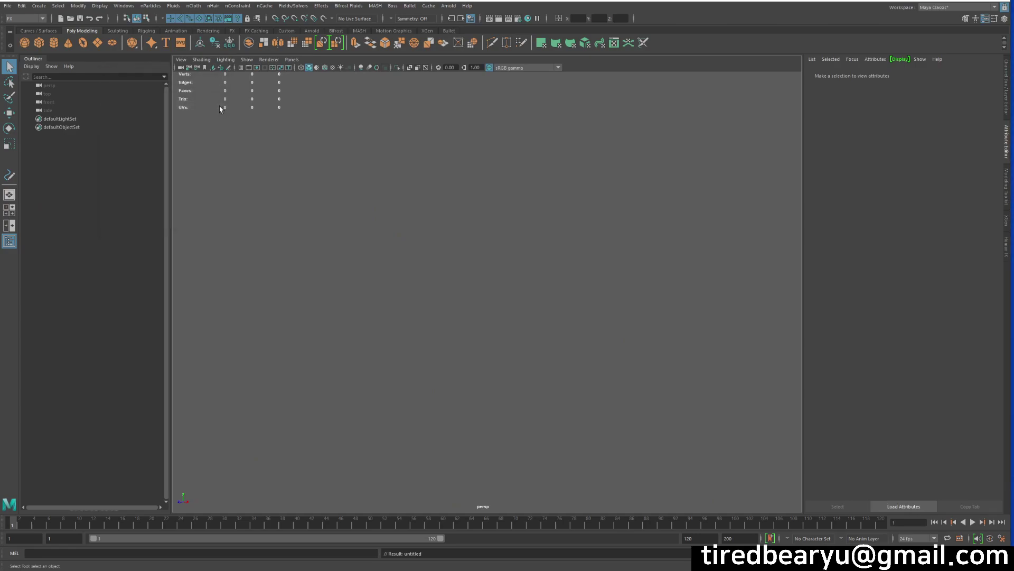
- Create a polygon sphere, cube, cylinder, cone and torus at the origin, in that order
{"action": "left_click", "coordinate": [24, 42]}
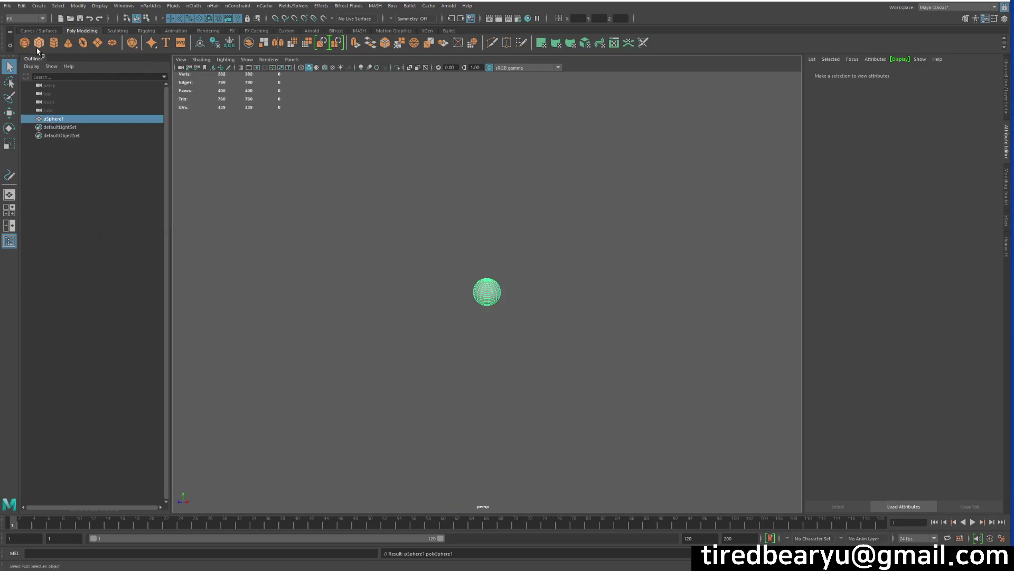
{"action": "key", "text": "w"}
{"action": "left_click", "coordinate": [39, 43]}
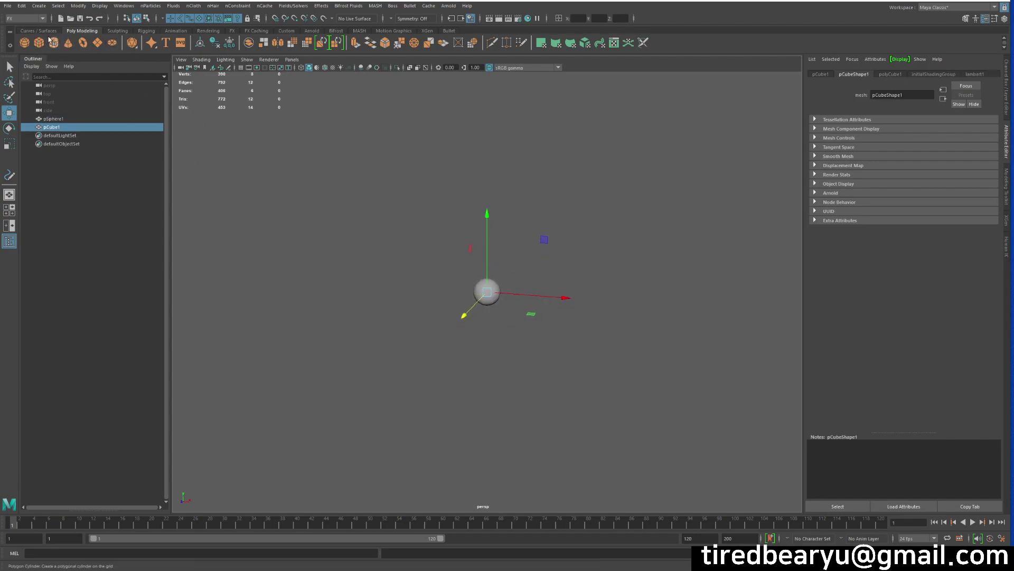
{"action": "left_click", "coordinate": [54, 43]}
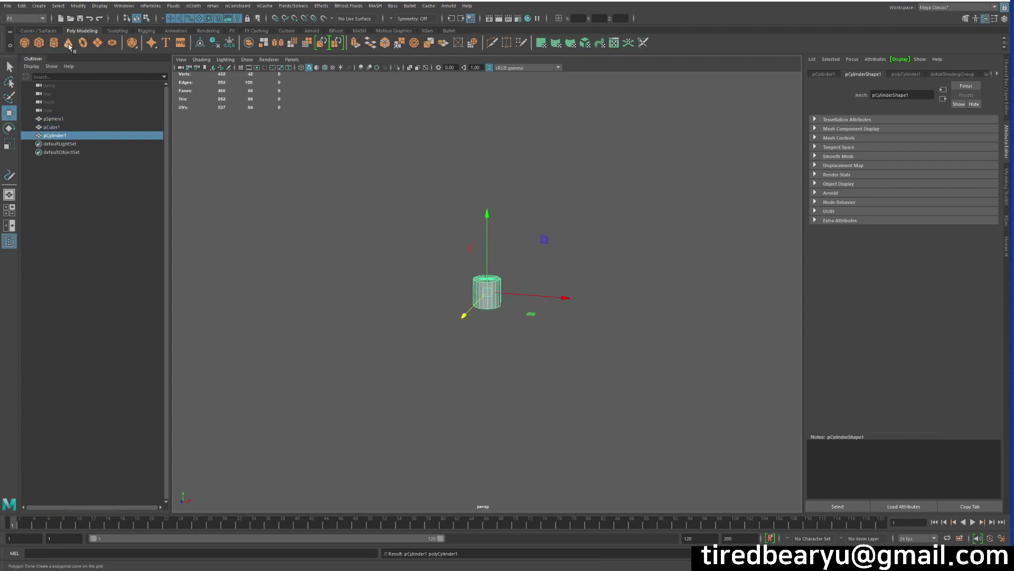
{"action": "left_click", "coordinate": [68, 43]}
{"action": "key", "text": "4"}
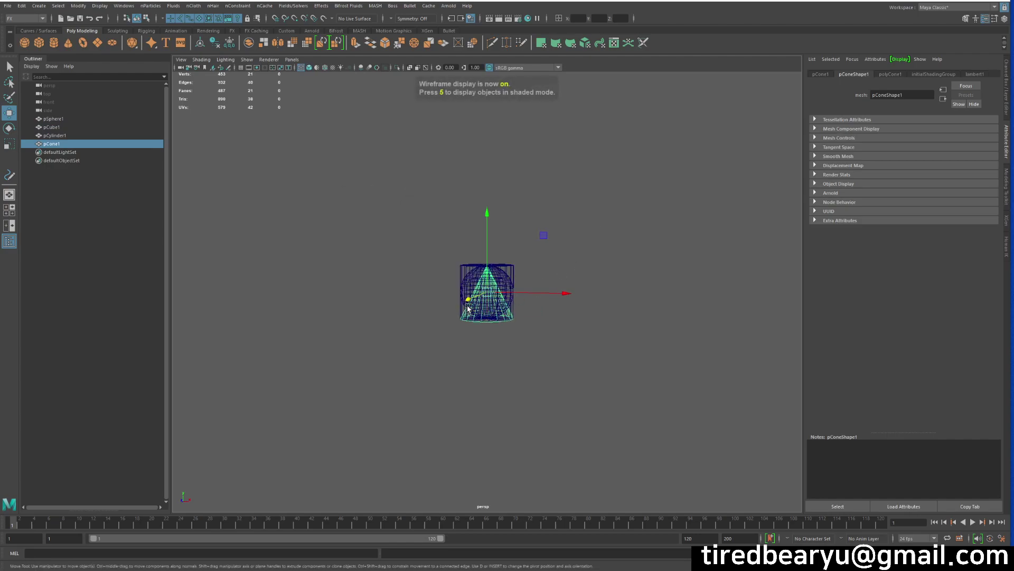
{"action": "key", "text": "5"}
{"action": "left_click", "coordinate": [83, 44]}
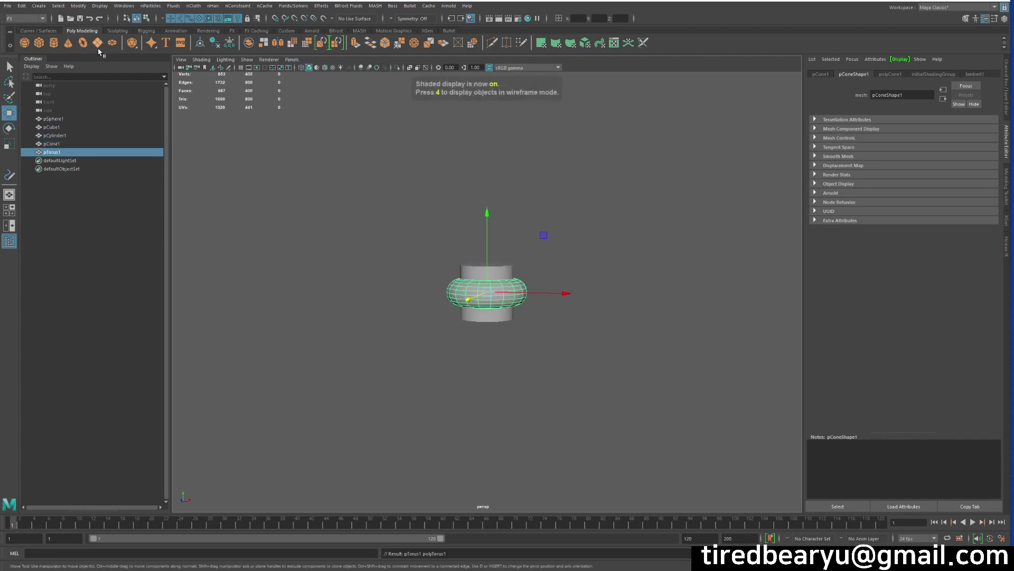
- Select all five overlapping primitives at the origin, using wireframe display to check them, and return to shaded display
{"action": "left_click_drag", "start_coordinate": [368, 187], "coordinate": [611, 333]}
{"action": "key", "text": "4"}
{"action": "left_click", "coordinate": [592, 332]}
{"action": "left_click_drag", "start_coordinate": [351, 188], "coordinate": [685, 399]}
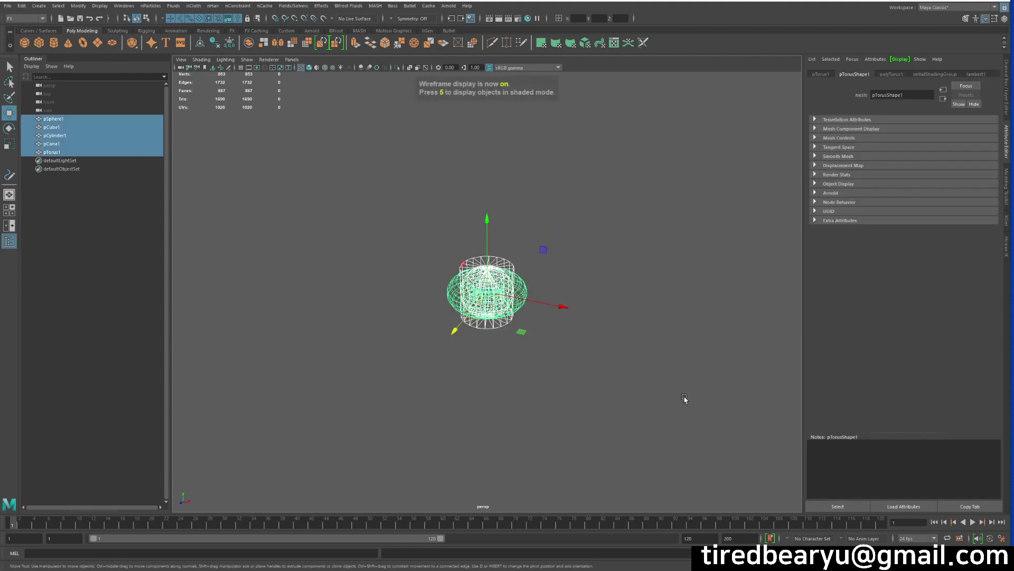
{"action": "left_click", "coordinate": [666, 392]}
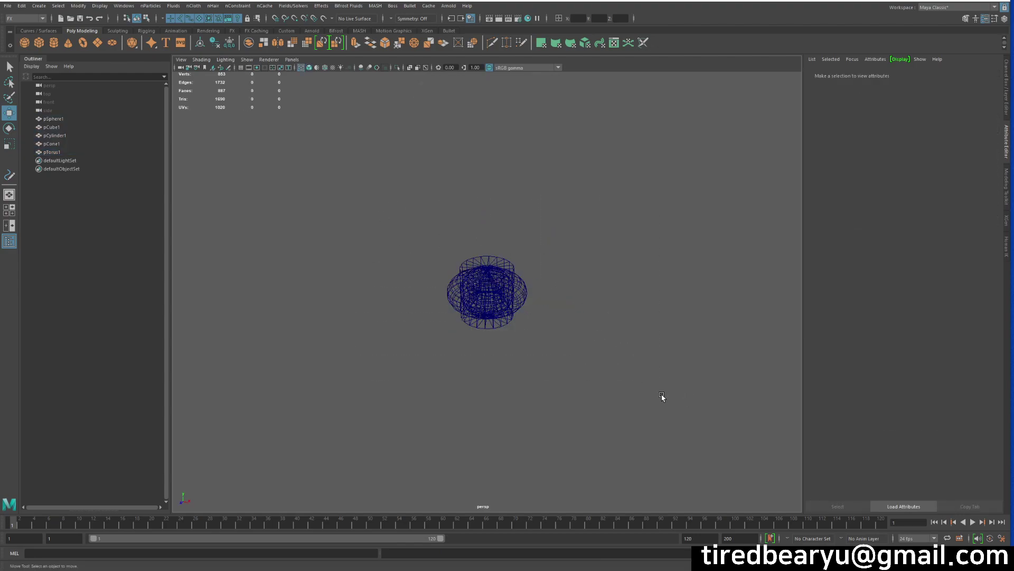
{"action": "left_click_drag", "start_coordinate": [432, 231], "coordinate": [627, 396]}
{"action": "key", "text": "5"}
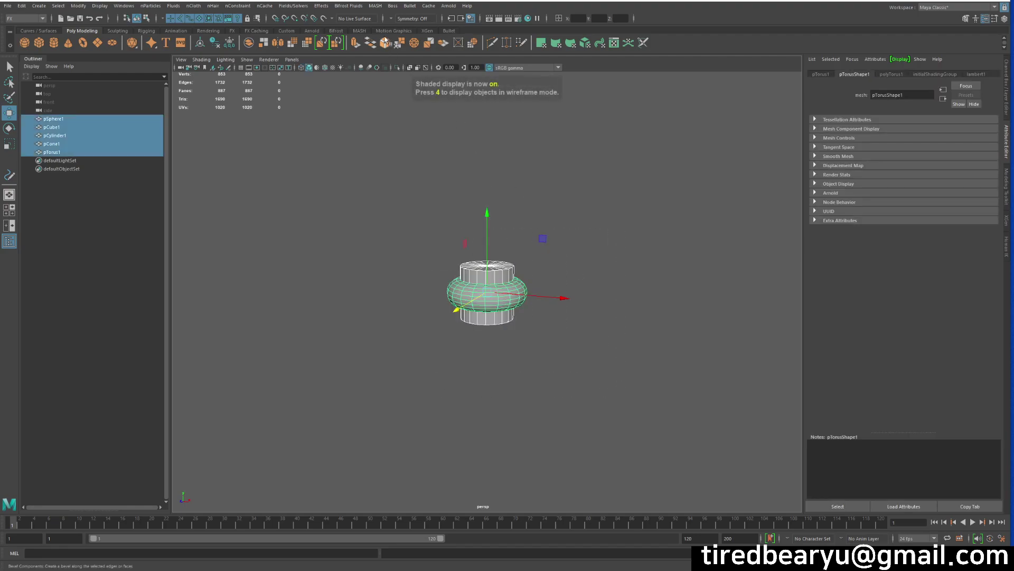
- Open the MASH Editor and create a MASH network from the five selected primitives
{"action": "left_click", "coordinate": [378, 6]}
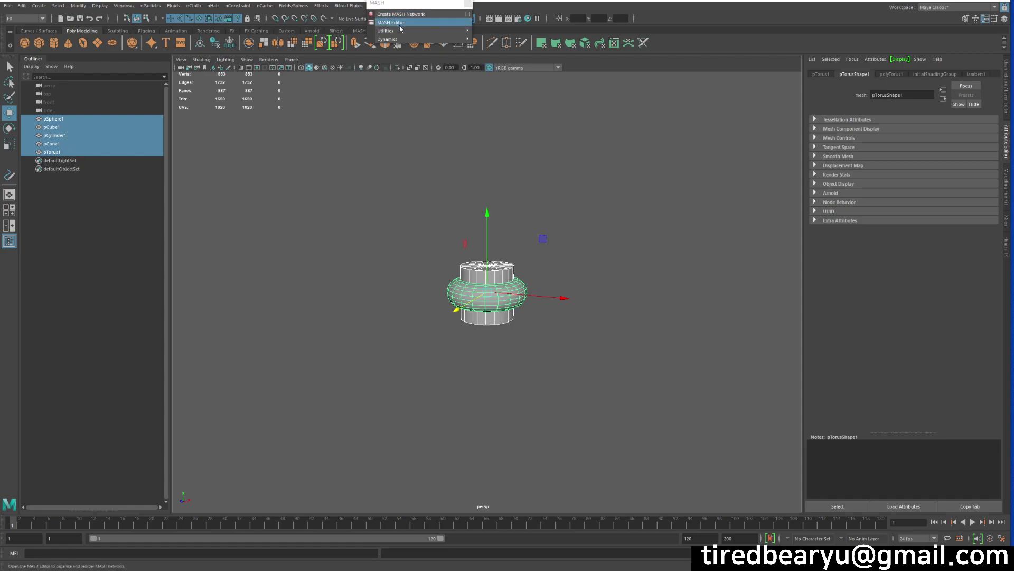
{"action": "left_click", "coordinate": [391, 23]}
{"action": "left_click_drag", "start_coordinate": [124, 108], "coordinate": [227, 102]}
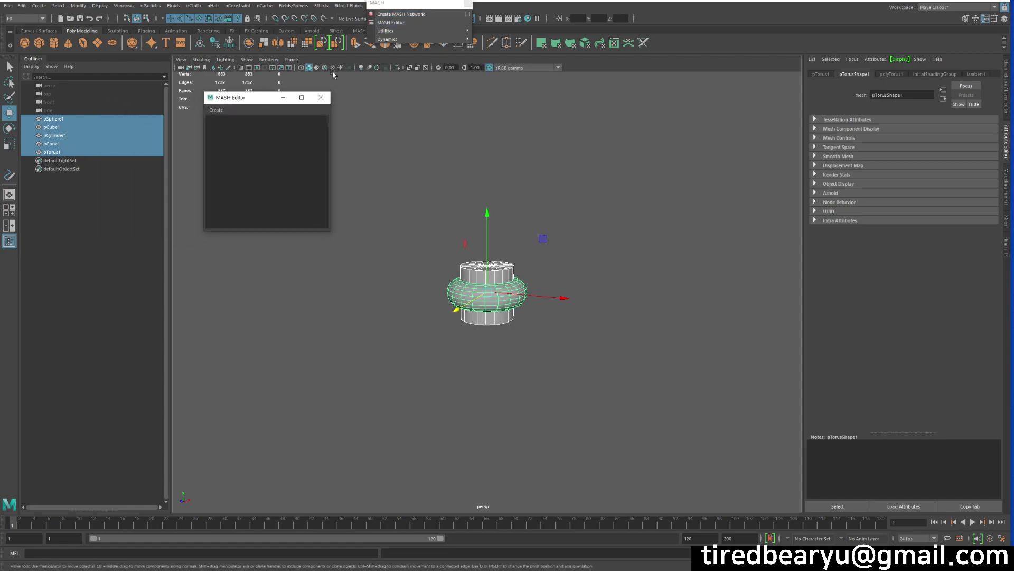
{"action": "left_click", "coordinate": [468, 3]}
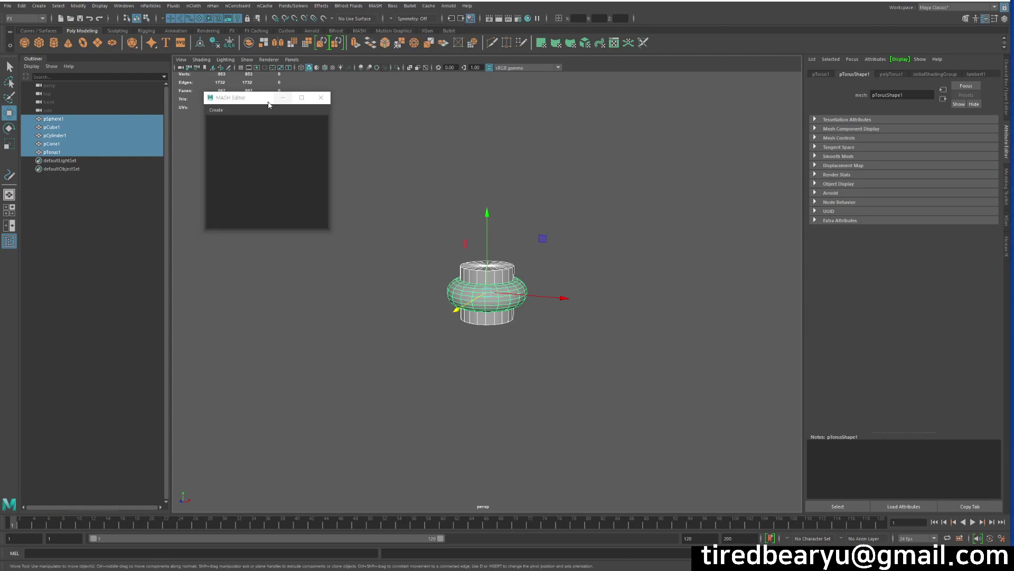
{"action": "left_click", "coordinate": [219, 111]}
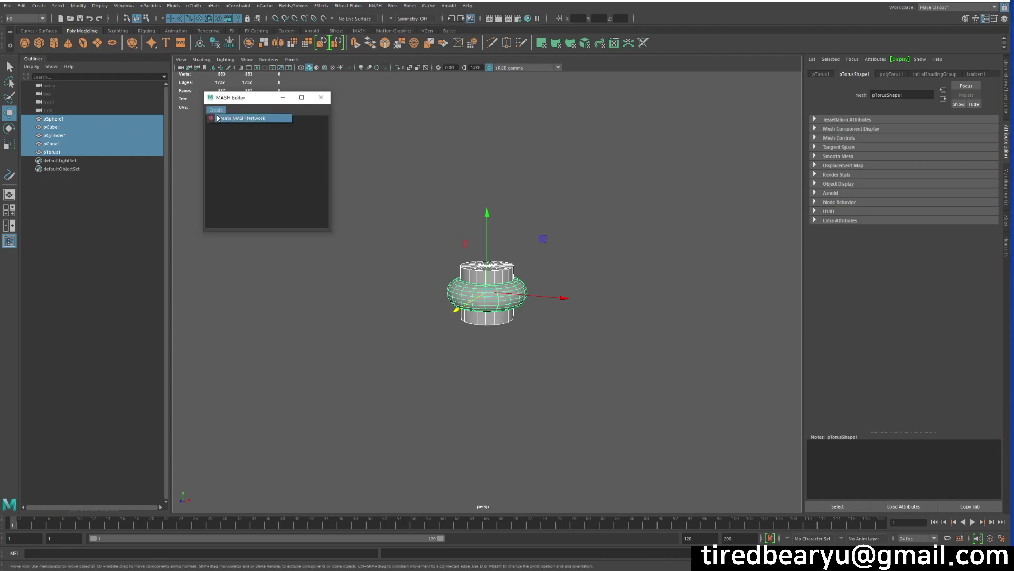
{"action": "left_click", "coordinate": [234, 118]}
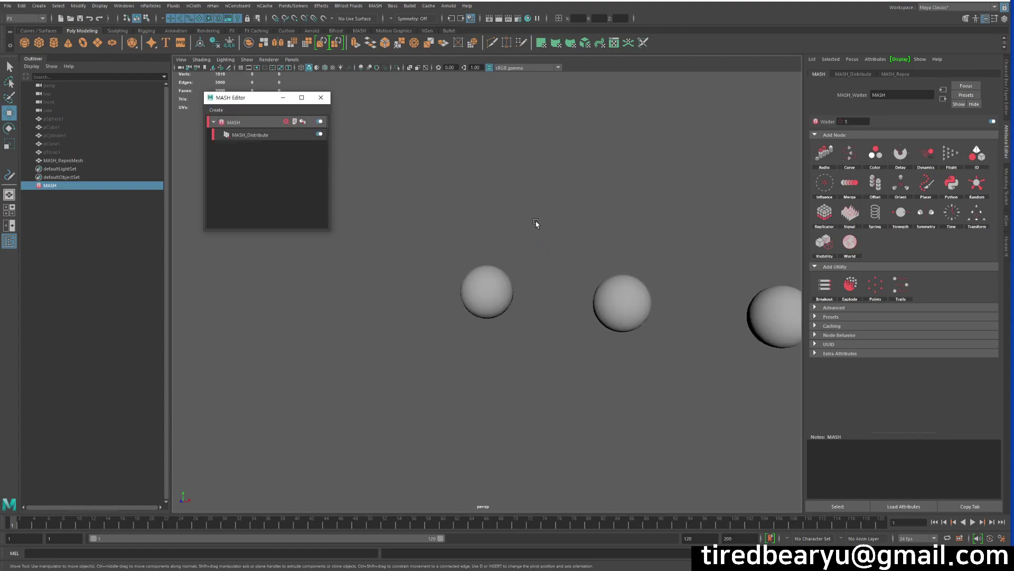
- Add an ID node to the MASH network so its points use the different primitives
{"action": "scroll", "coordinate": [575, 232], "scroll_direction": "down", "scroll_amount": 5}
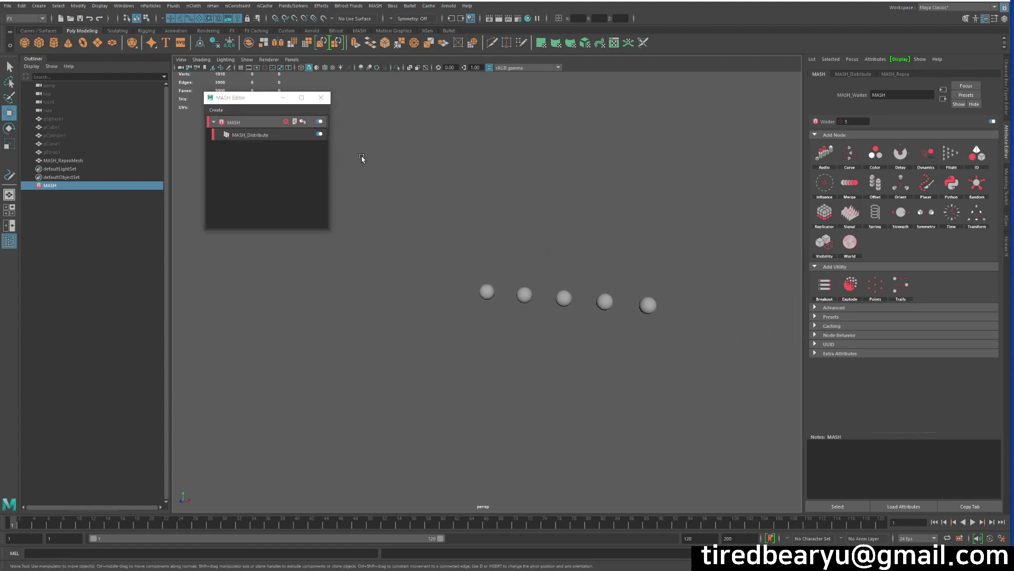
{"action": "middle_click_drag", "start_coordinate": [622, 237], "coordinate": [522, 251], "text": "alt"}
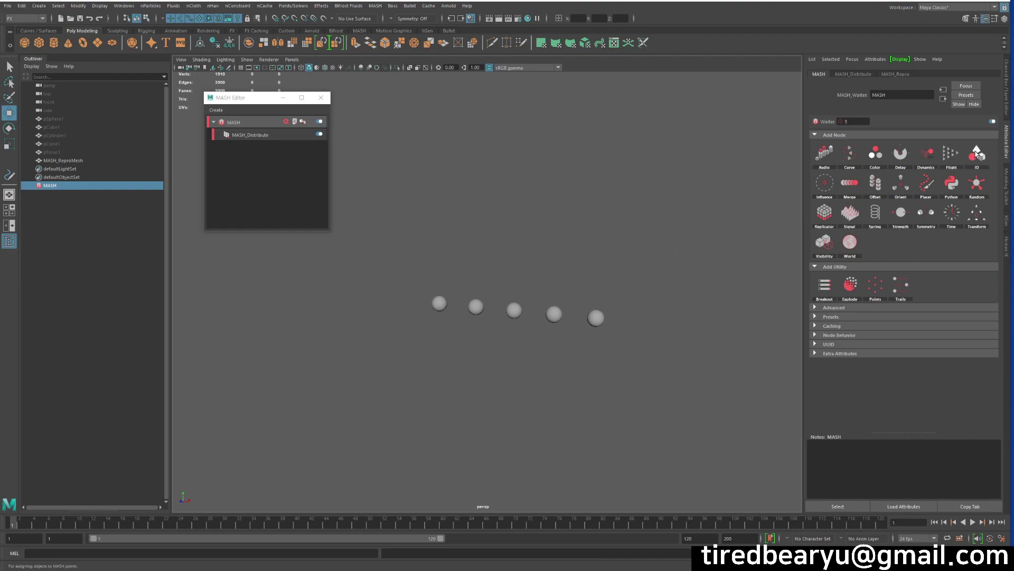
{"action": "left_click", "coordinate": [994, 157]}
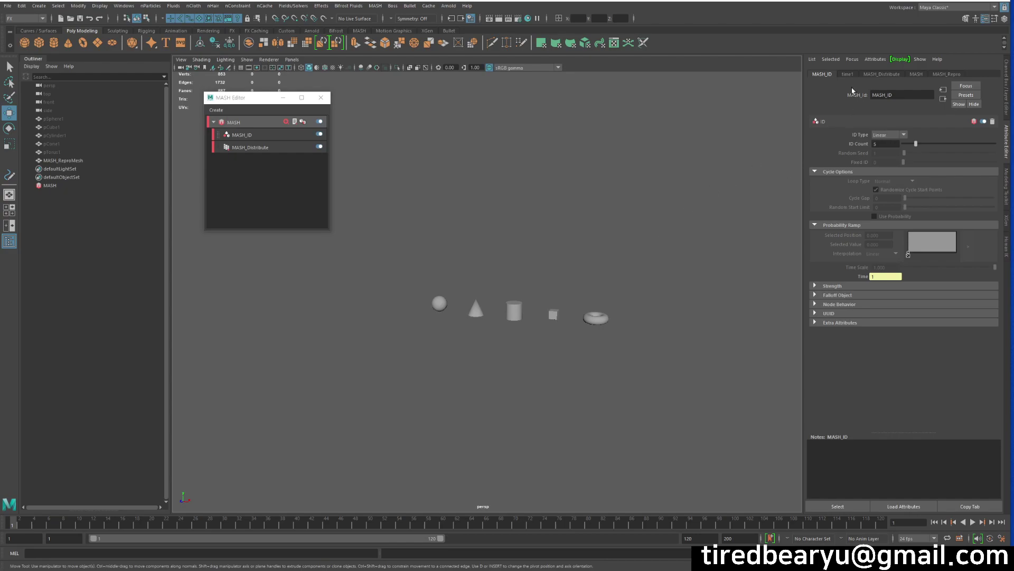
- Look over the ID and Distribute node attributes and add a Dynamics node to the MASH network
{"action": "left_click", "coordinate": [848, 74]}
{"action": "left_click", "coordinate": [896, 74]}
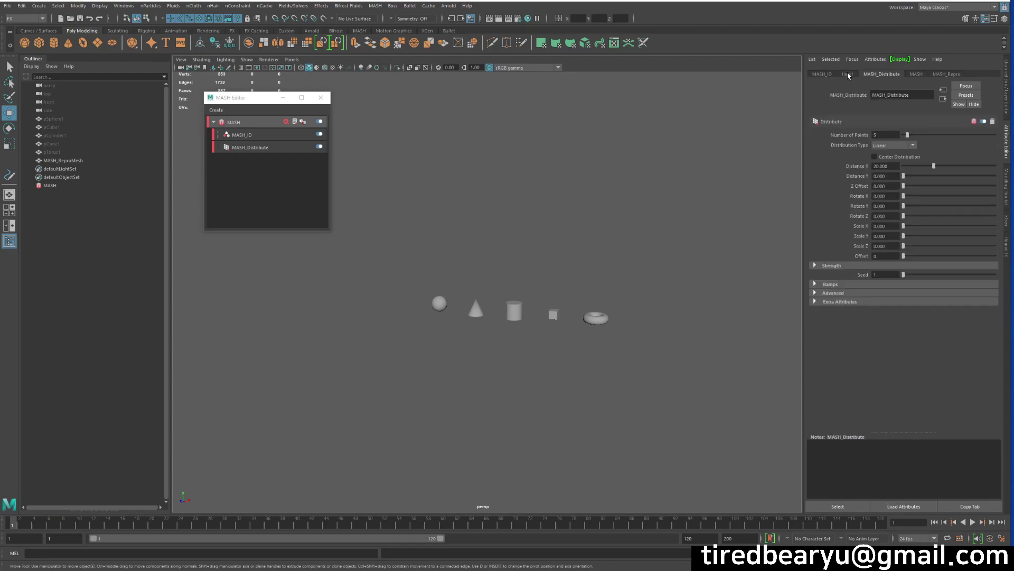
{"action": "left_click", "coordinate": [832, 75]}
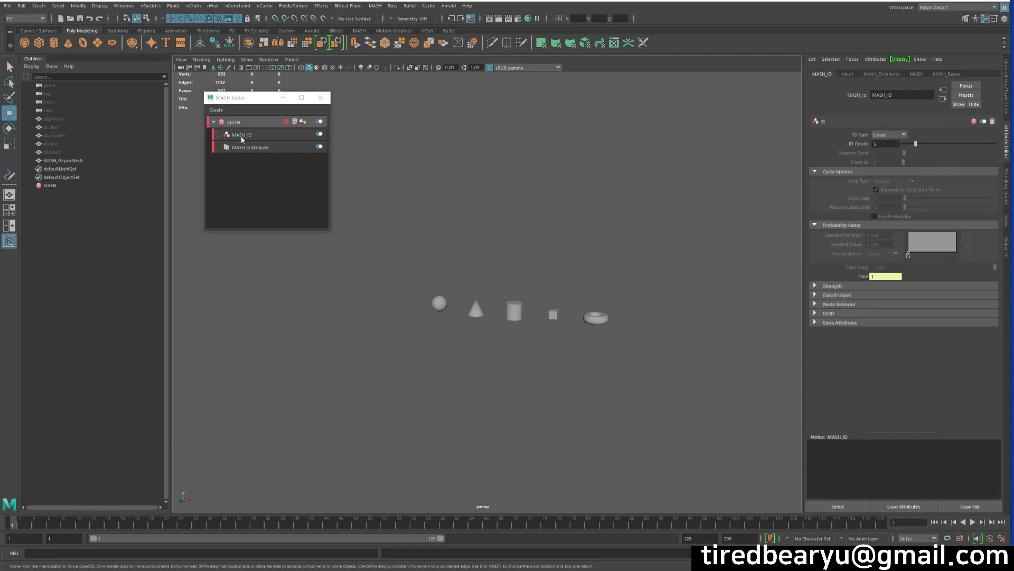
{"action": "left_click", "coordinate": [236, 123]}
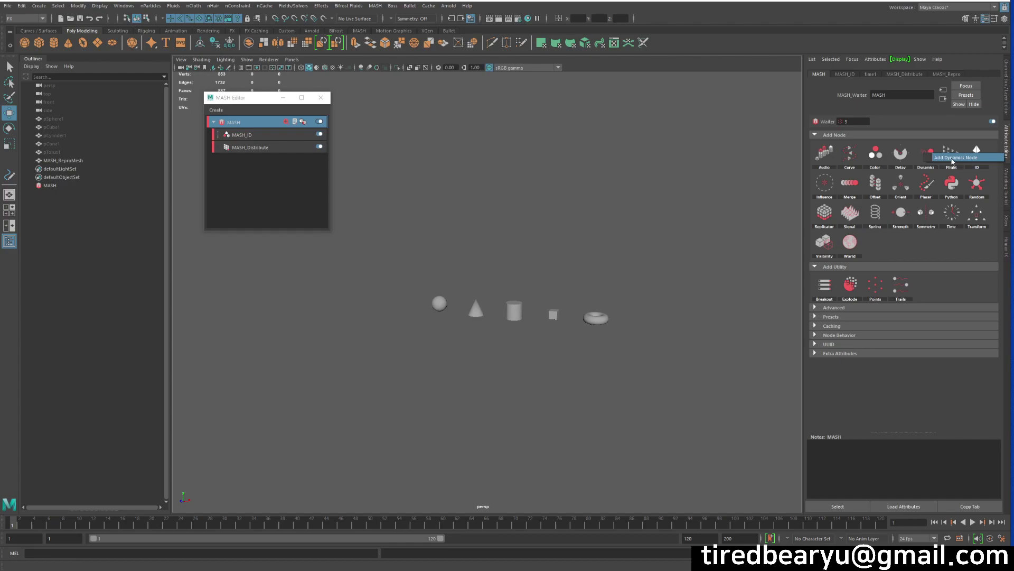
{"action": "left_click", "coordinate": [960, 159]}
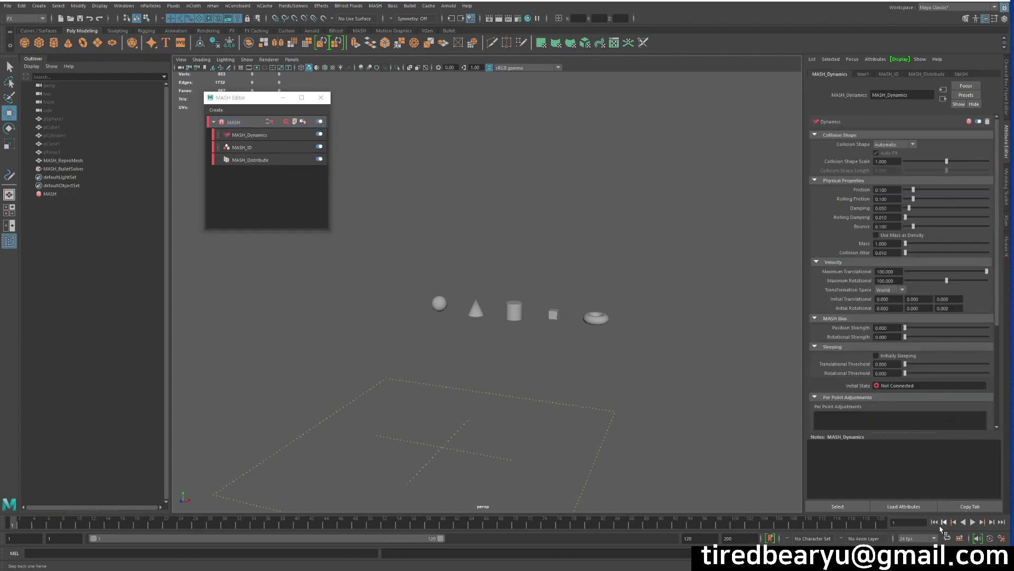
- Play the dynamics simulation to watch the five primitives fall, stop it and return to frame 1
{"action": "left_click", "coordinate": [976, 523]}
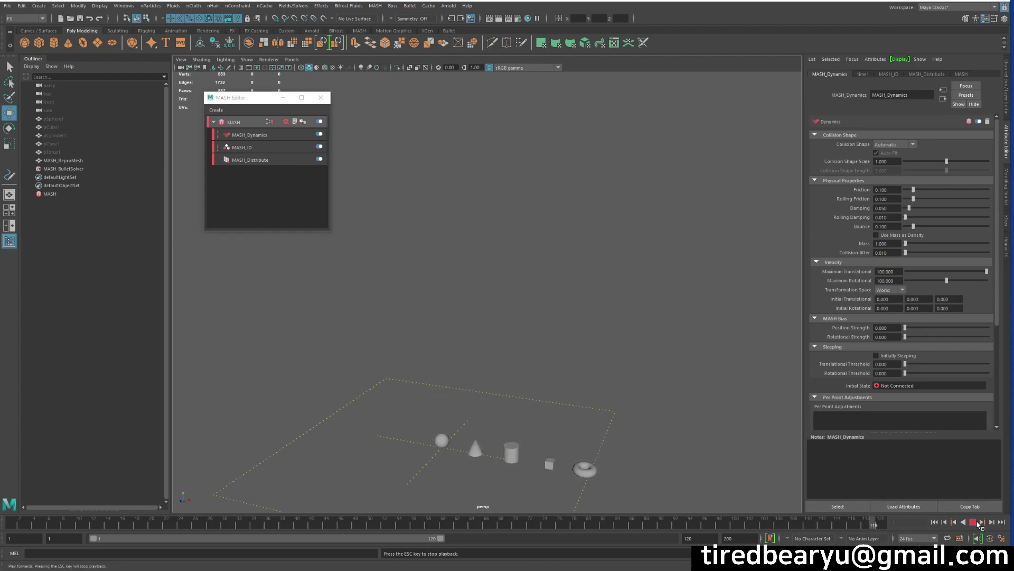
{"action": "key", "text": "Escape"}
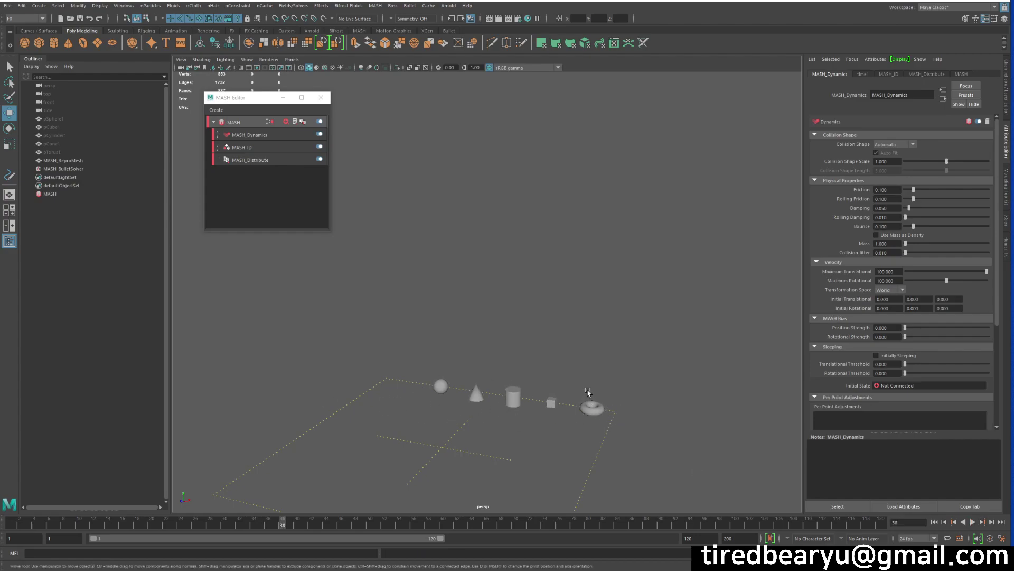
{"action": "left_click", "coordinate": [973, 522]}
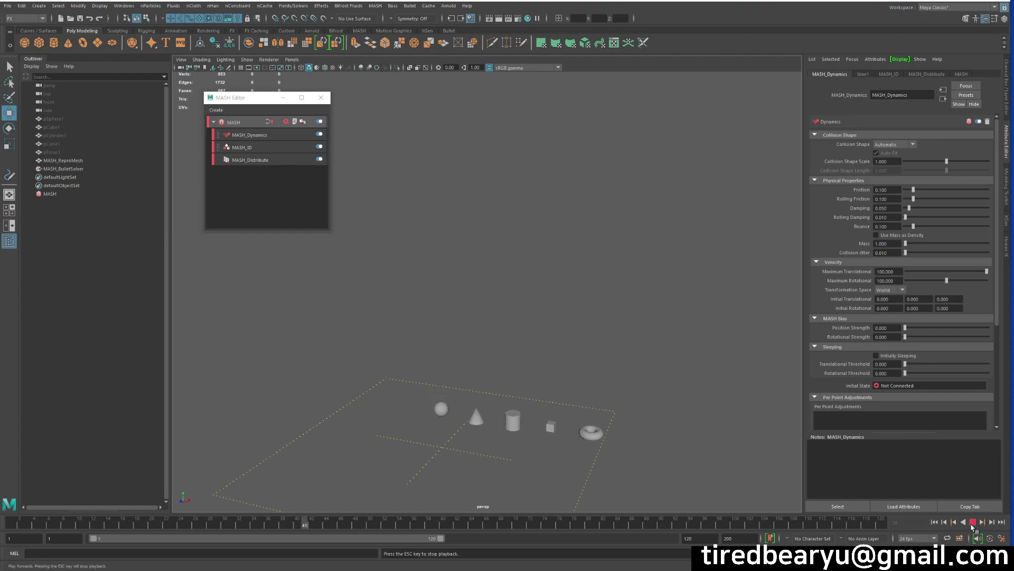
{"action": "left_click", "coordinate": [973, 522]}
{"action": "left_click", "coordinate": [934, 522]}
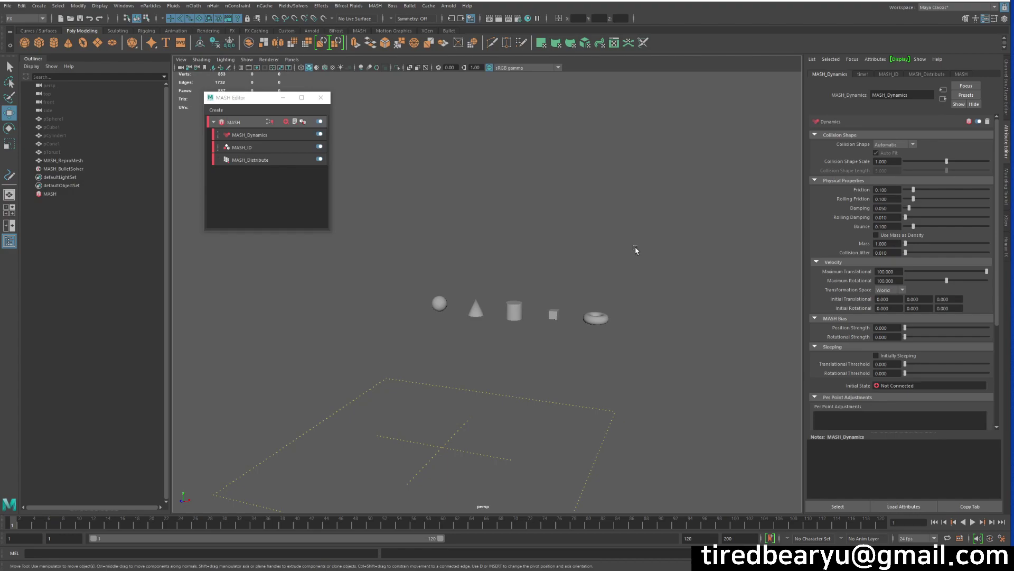
- Set the Distribute node's Number of Points to 1 and key it at frame 1
{"action": "left_click_drag", "start_coordinate": [602, 268], "coordinate": [655, 257], "text": "alt"}
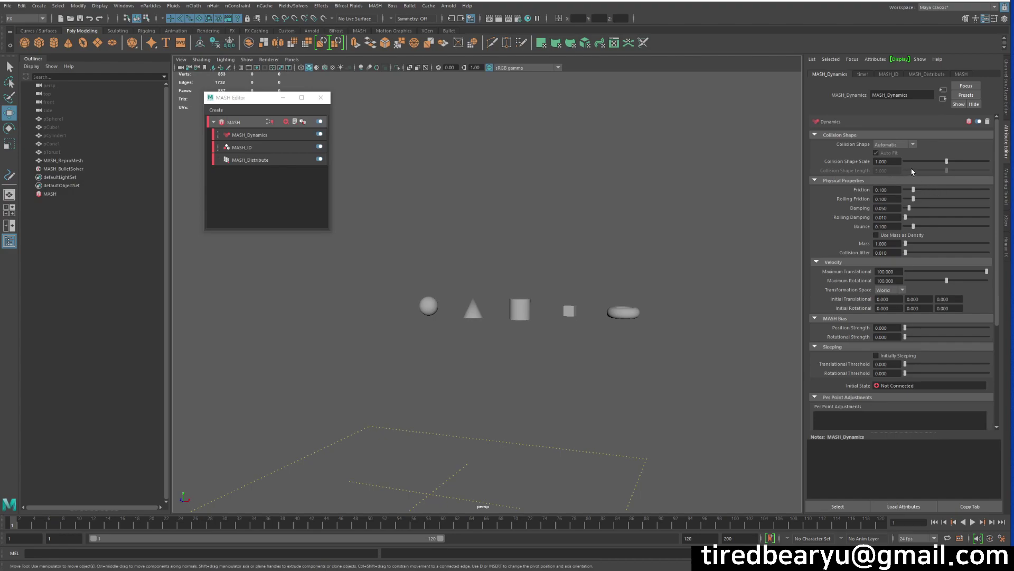
{"action": "left_click", "coordinate": [235, 161]}
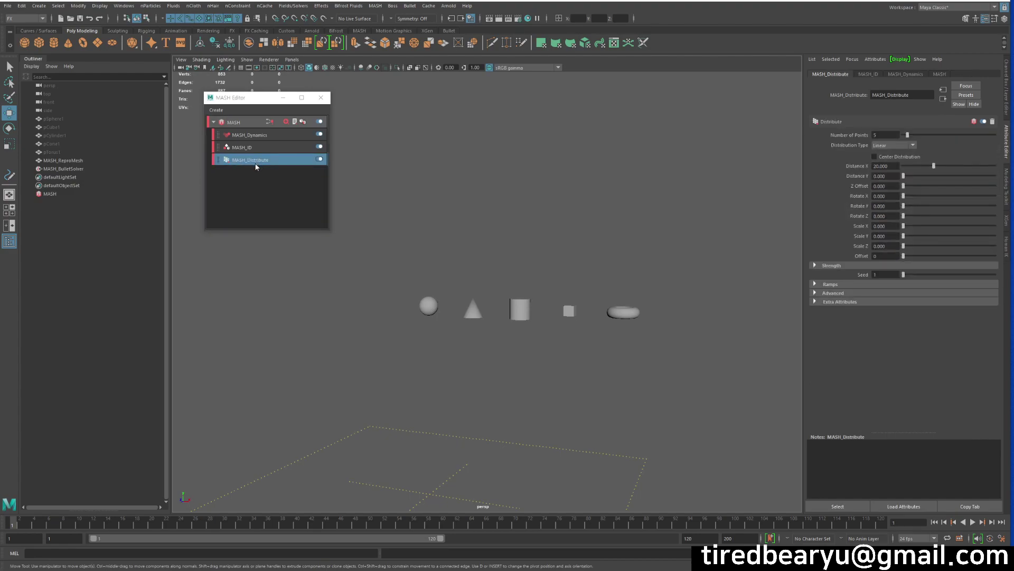
{"action": "left_click_drag", "start_coordinate": [907, 135], "coordinate": [1004, 141]}
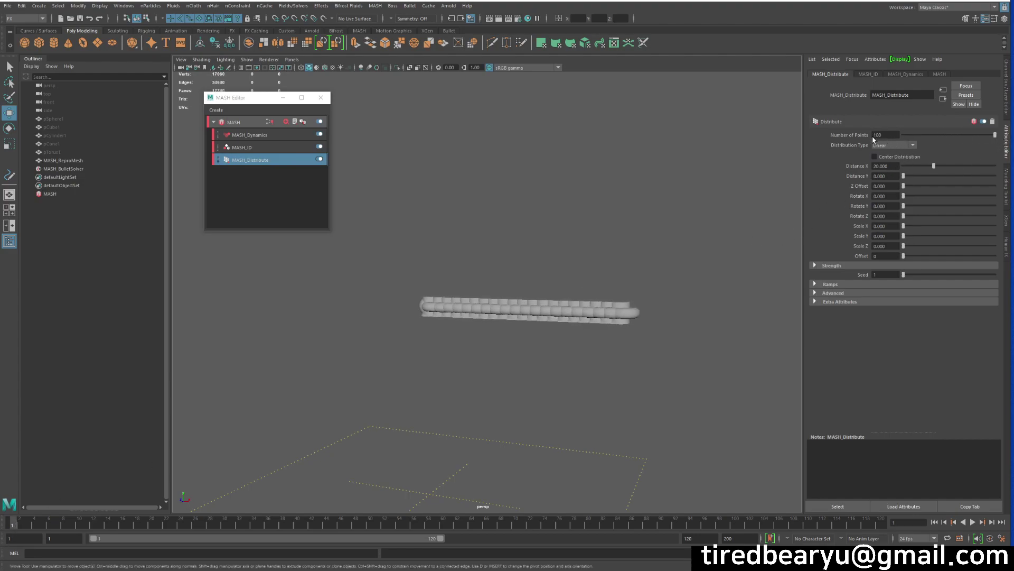
{"action": "type", "text": "1"}
{"action": "key", "text": "Return"}
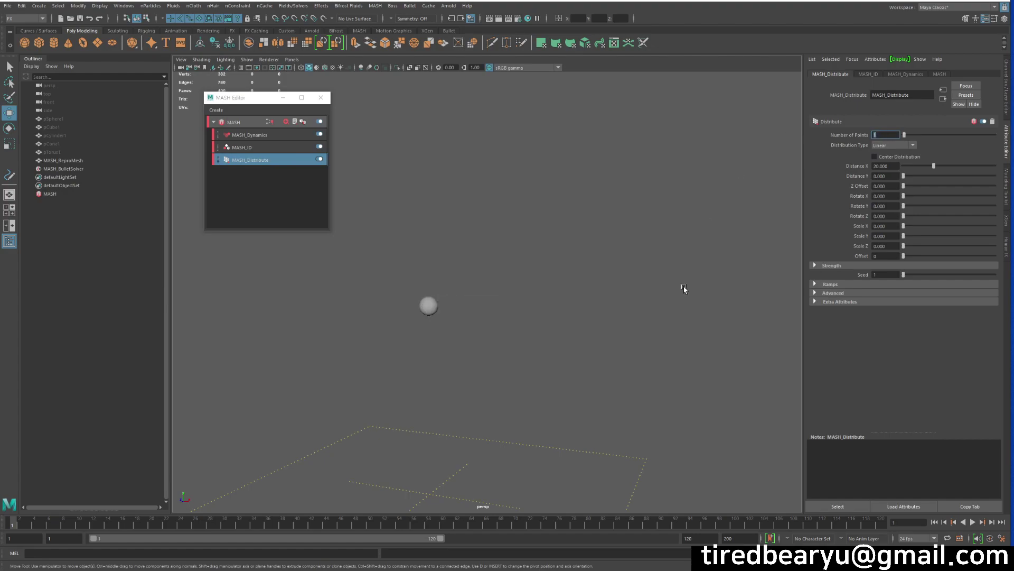
{"action": "right_click", "coordinate": [889, 138]}
{"action": "left_click", "coordinate": [909, 149]}
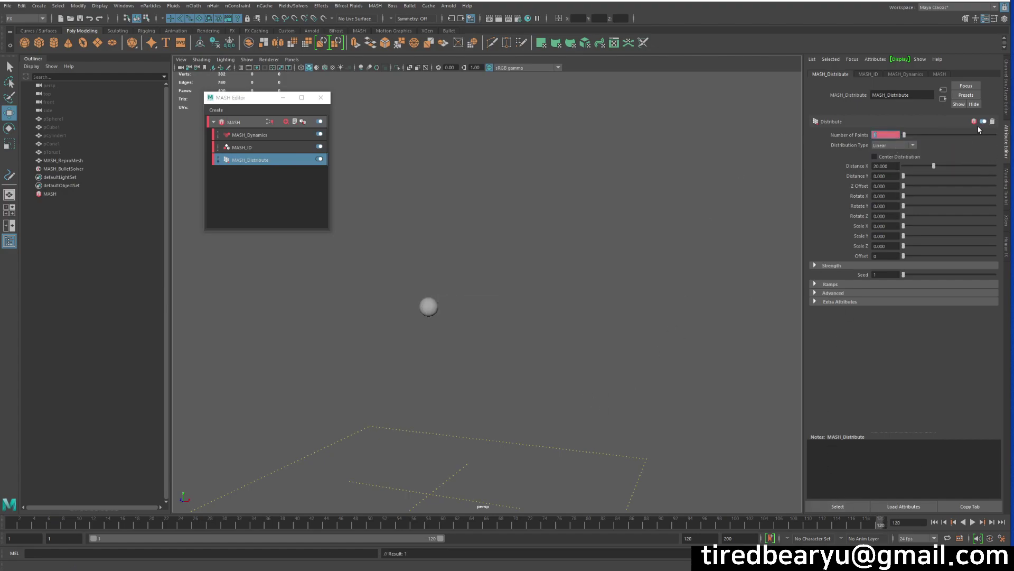
- Set the Distribute node's Number of Points to 100 and key it at frame 120
{"action": "type", "text": "100"}
{"action": "key", "text": "Return"}
{"action": "right_click", "coordinate": [895, 133]}
{"action": "left_click", "coordinate": [903, 148]}
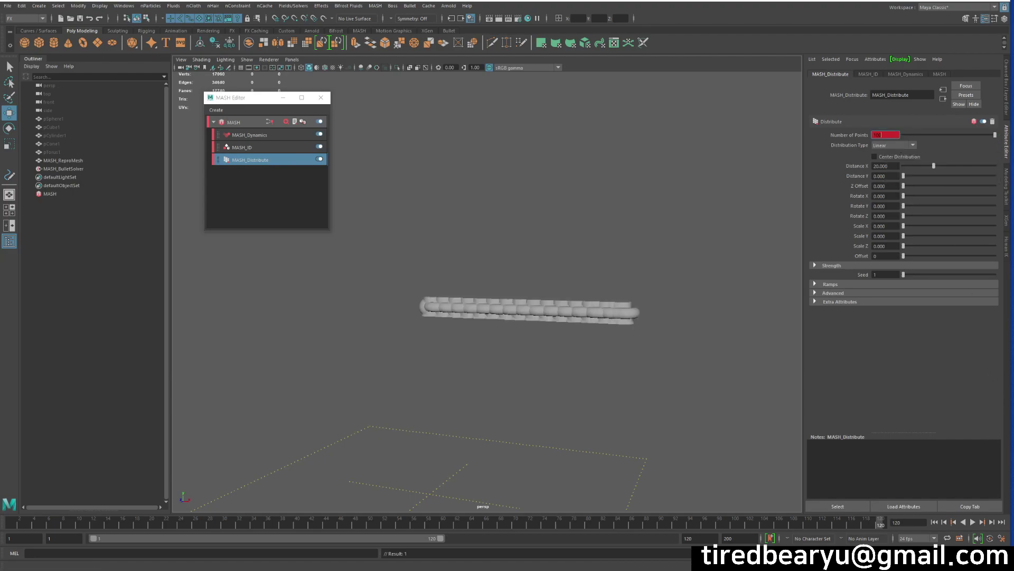
- Play the simulation from the first frame to check the animated point count and stop it partway
{"action": "left_click", "coordinate": [935, 523]}
{"action": "left_click", "coordinate": [973, 522]}
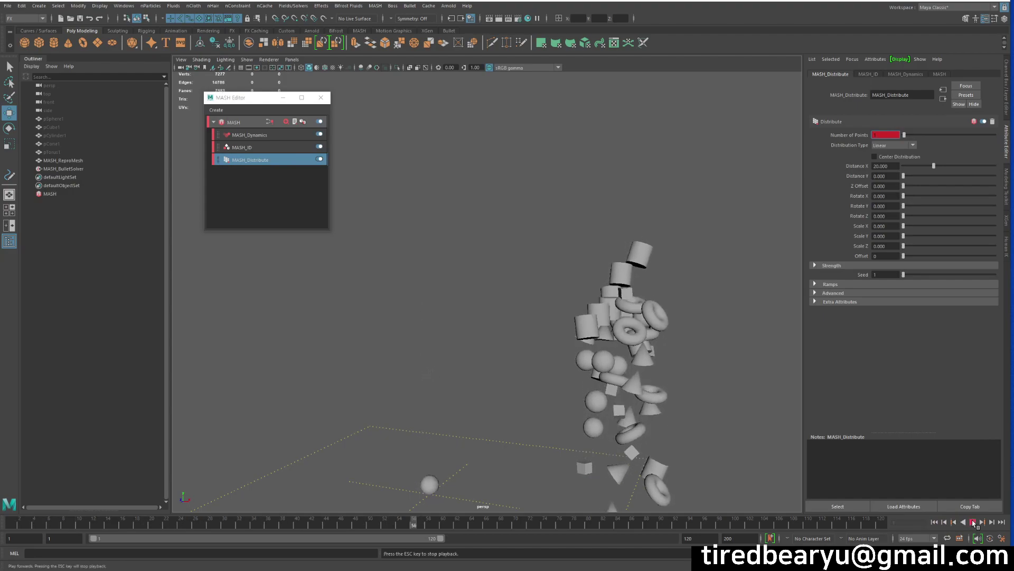
{"action": "left_click", "coordinate": [973, 521]}
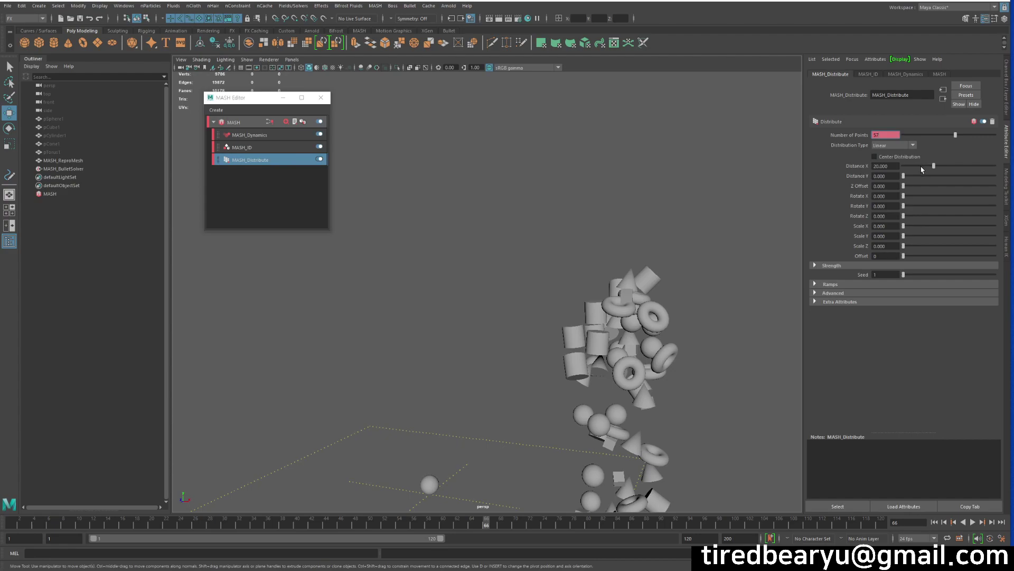
- Set the Distribute node's Distance X to 0
{"action": "left_click_drag", "start_coordinate": [922, 170], "coordinate": [825, 163]}
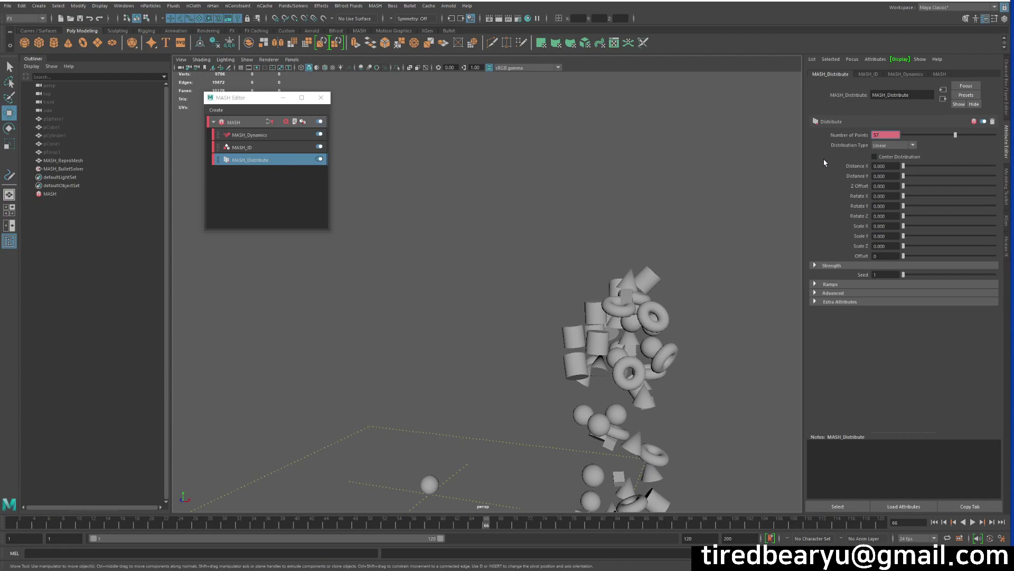
- Replay the simulation from the first frame to check the points emitting from a single position, and stop it
{"action": "left_click", "coordinate": [934, 522]}
{"action": "left_click", "coordinate": [972, 523]}
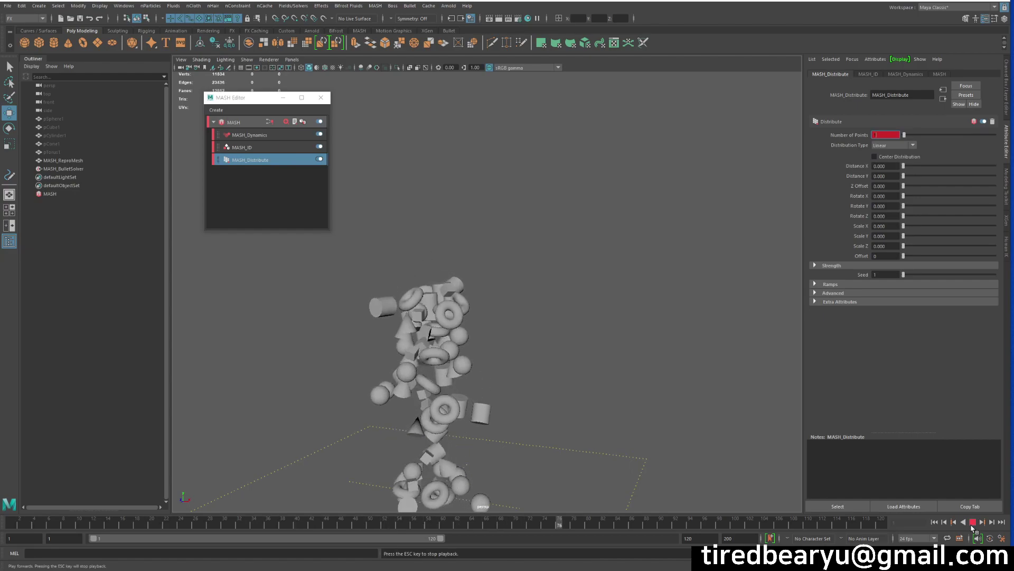
{"action": "left_click", "coordinate": [973, 522]}
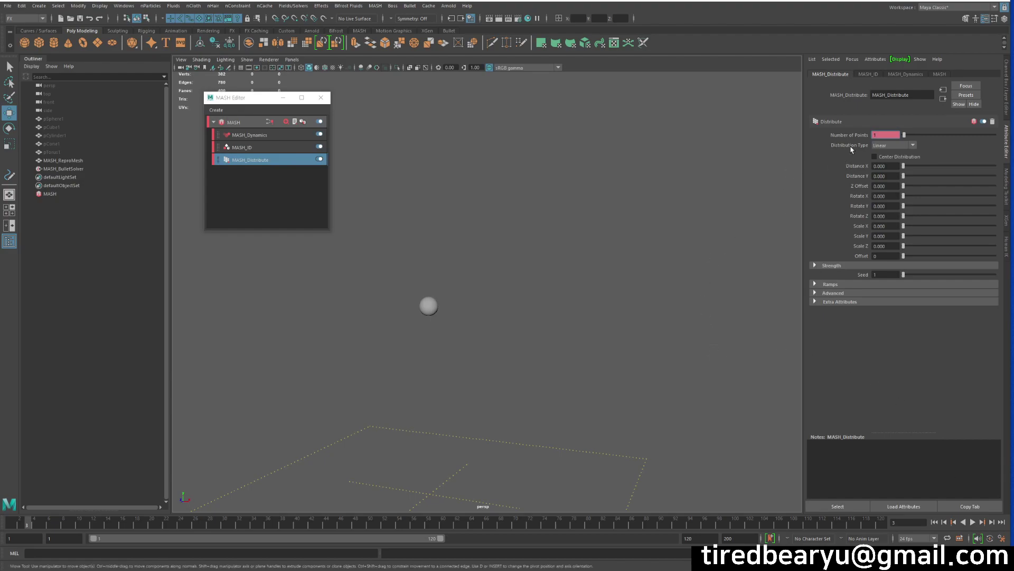
- Set the Distribute node's Distribution Type to Spherical, play the simulation to check the emission, and return to the first frame
{"action": "left_click", "coordinate": [904, 146]}
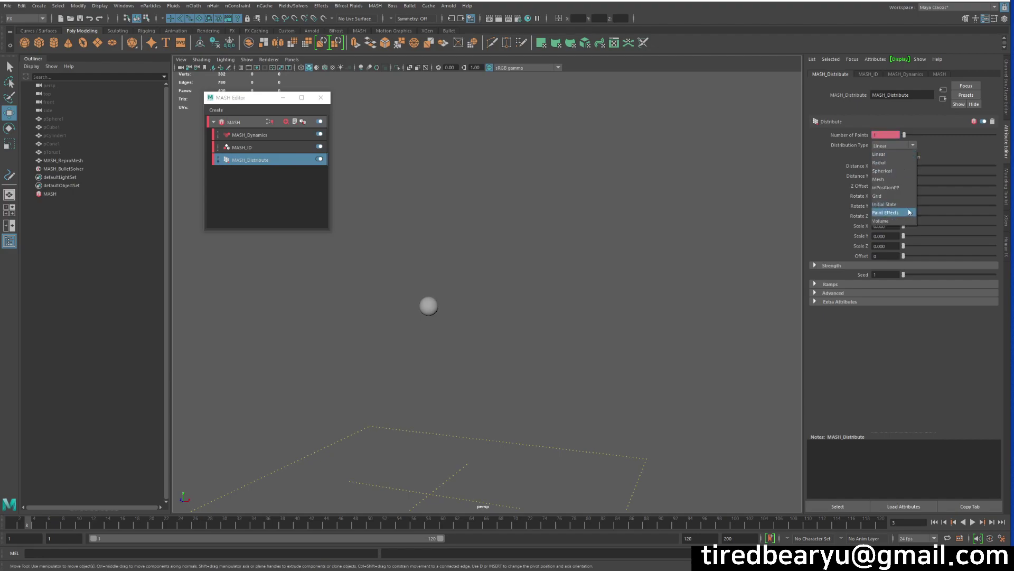
{"action": "left_click", "coordinate": [883, 171]}
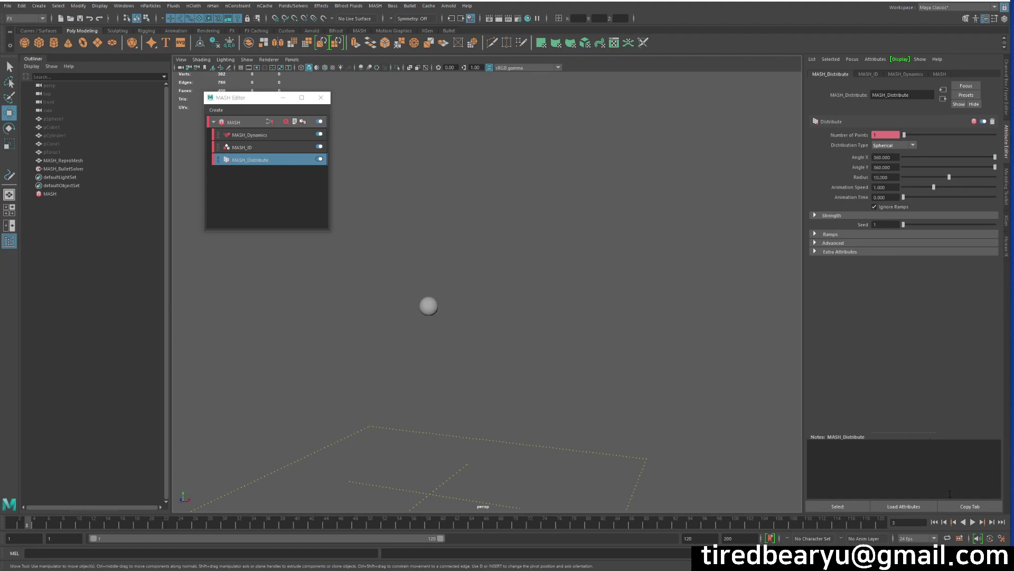
{"action": "left_click", "coordinate": [972, 522]}
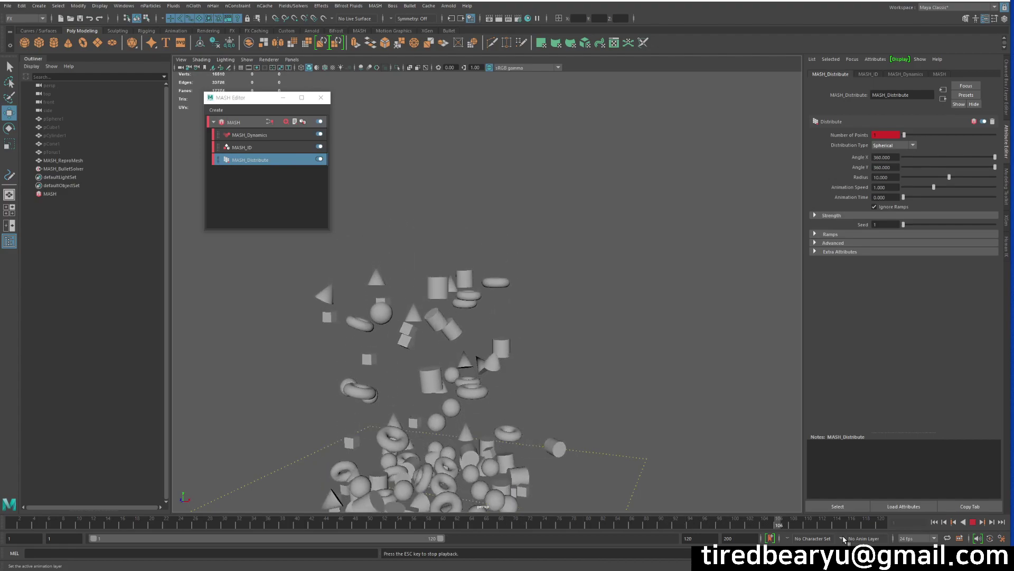
{"action": "left_click", "coordinate": [973, 522]}
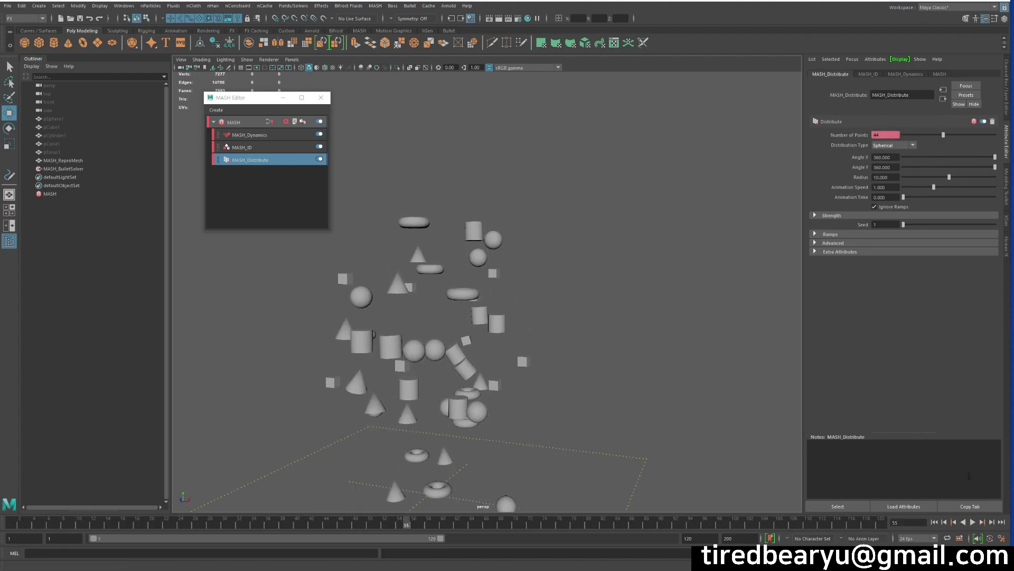
{"action": "left_click", "coordinate": [934, 522]}
- Try an Initial Translational Y velocity of -100 on the MASH_Dynamics node and play the simulation to check it
{"action": "left_click", "coordinate": [265, 136]}
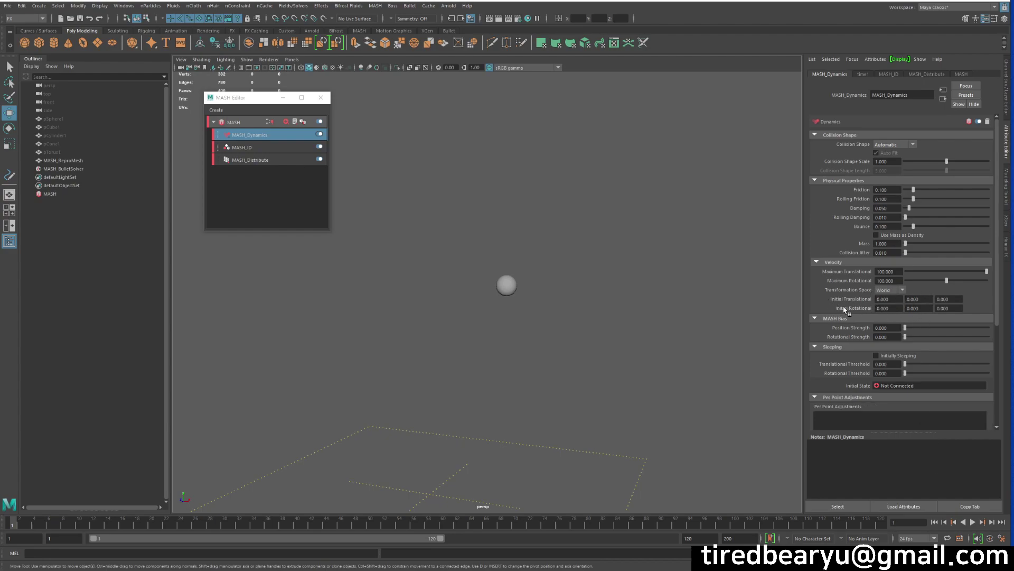
{"action": "left_click", "coordinate": [918, 299]}
{"action": "type", "text": "-100"}
{"action": "key", "text": "Return"}
{"action": "left_click", "coordinate": [973, 522]}
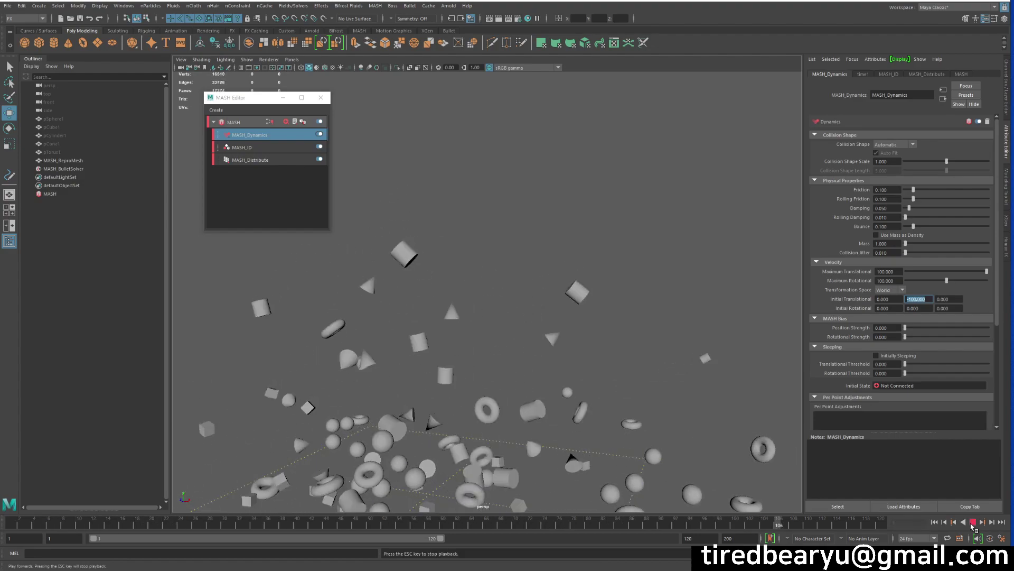
{"action": "left_click", "coordinate": [972, 522]}
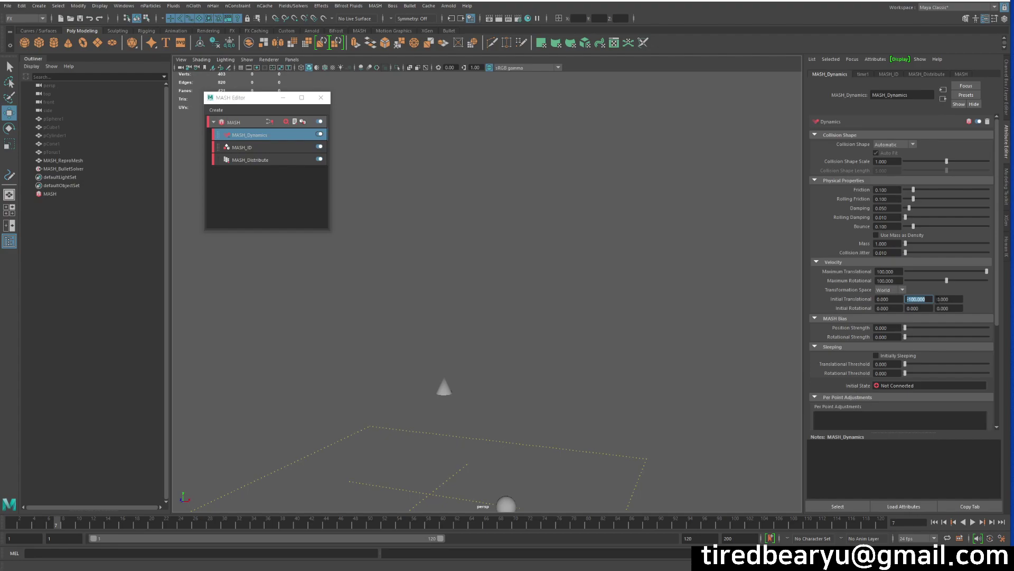
- Drive the MASH_Dynamics node's Initial Translational Y velocity with the expression =rand(0,100)
{"action": "type", "text": "="}
{"action": "type", "text": "0)"}
{"action": "key", "text": "Return"}
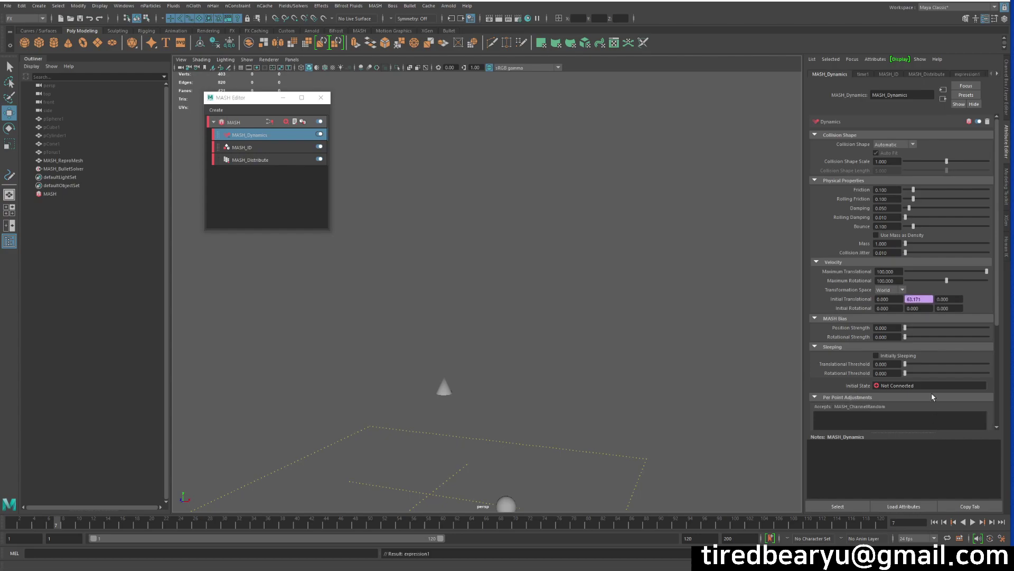
- Scrub the timeline and play the simulation from the first frame to check the random Y velocity, and stop it partway
{"action": "left_click_drag", "start_coordinate": [229, 524], "coordinate": [11, 522]}
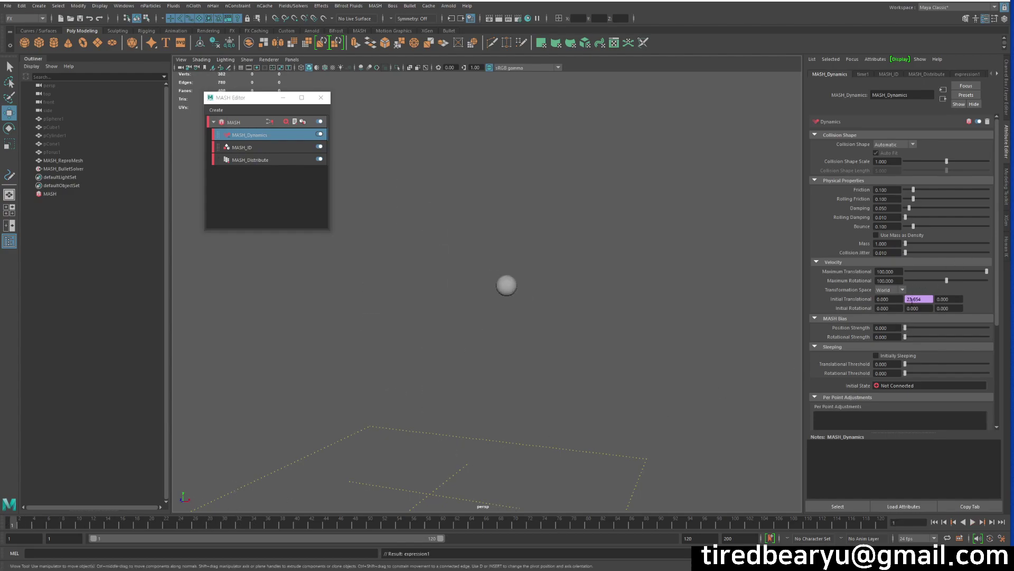
{"action": "left_click", "coordinate": [566, 520]}
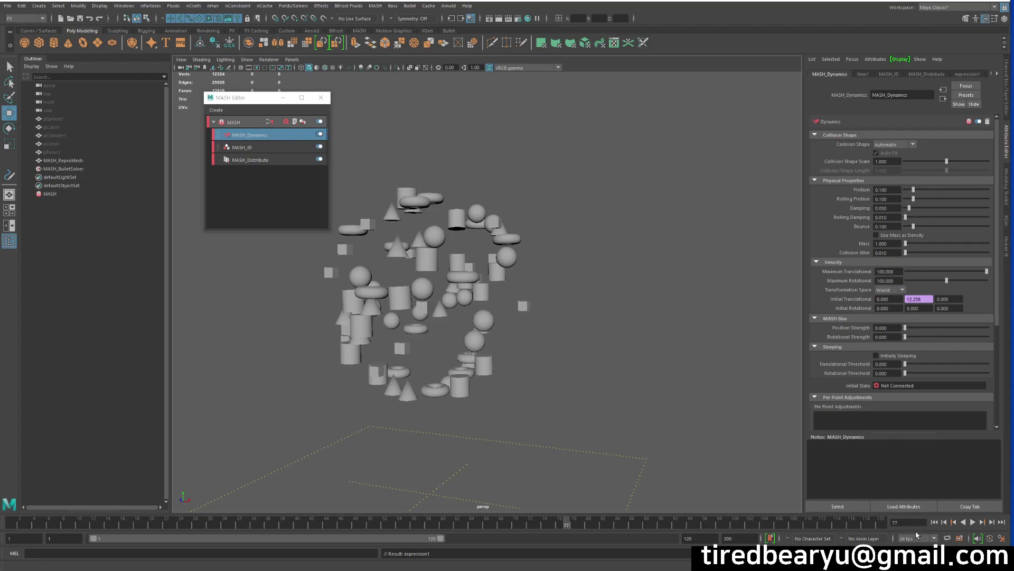
{"action": "left_click", "coordinate": [934, 522]}
{"action": "left_click", "coordinate": [973, 521]}
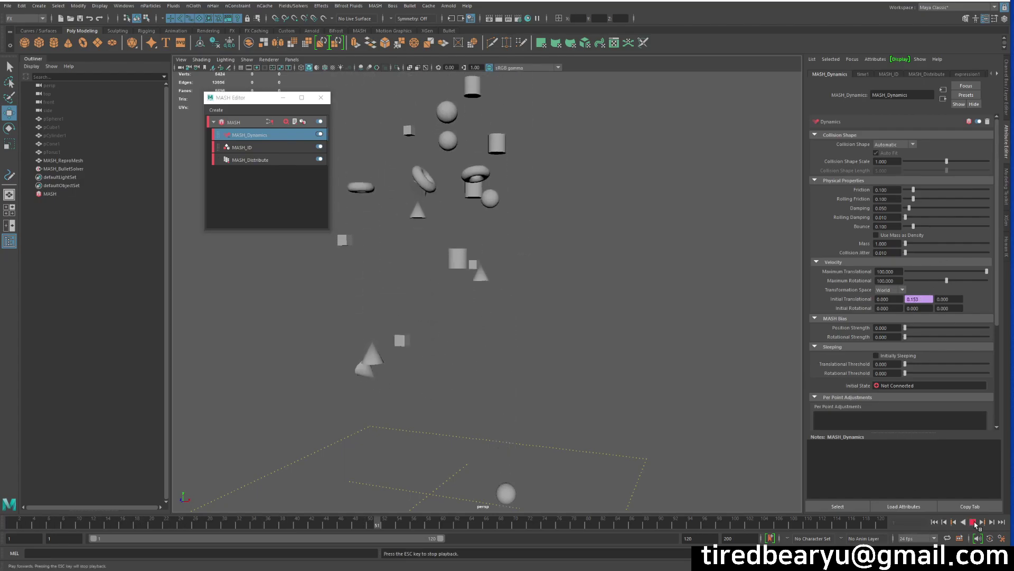
{"action": "left_click", "coordinate": [973, 522]}
- Edit the Initial Translational Y expression to use rand(0,-100), apply the change, and close the Expression Editor
{"action": "right_click", "coordinate": [929, 299]}
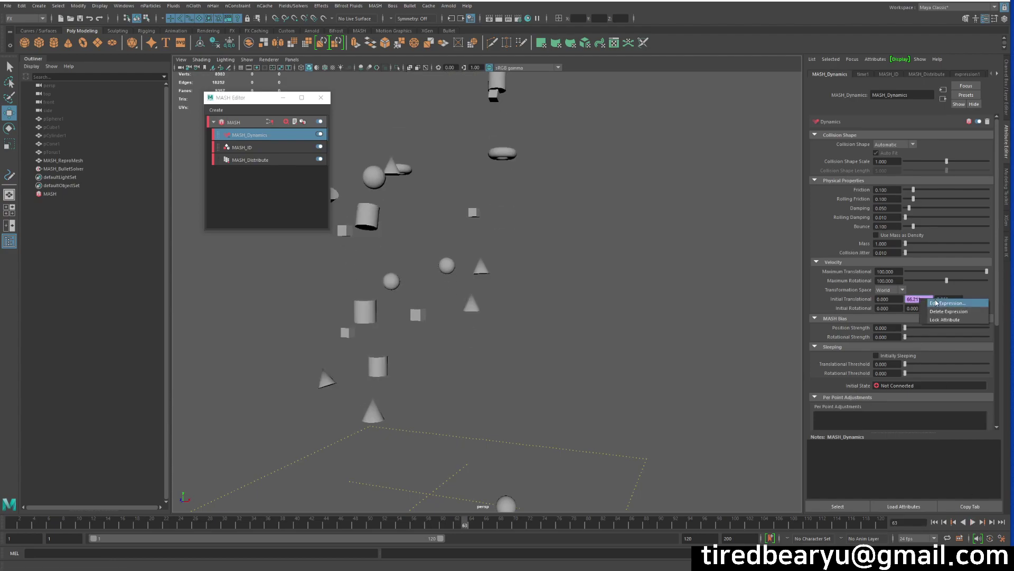
{"action": "left_click", "coordinate": [946, 303]}
{"action": "left_click", "coordinate": [628, 228]}
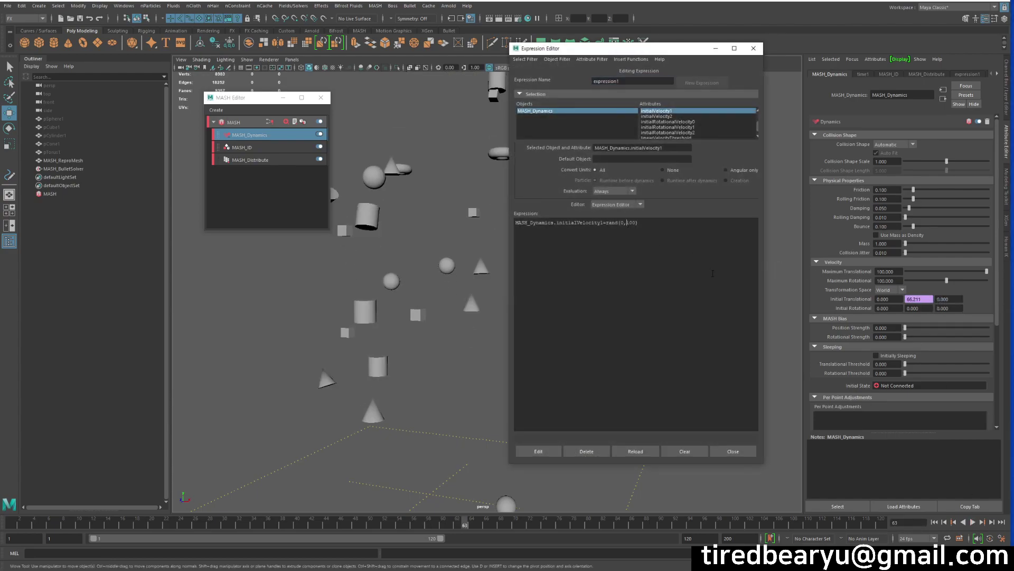
{"action": "left_click", "coordinate": [542, 451]}
{"action": "left_click", "coordinate": [550, 452]}
{"action": "left_click", "coordinate": [732, 452]}
- Play the simulation from the first frame to check the downward random velocity, stopping it to inspect the falling objects above the ground
{"action": "left_click", "coordinate": [934, 522]}
{"action": "left_click", "coordinate": [974, 522]}
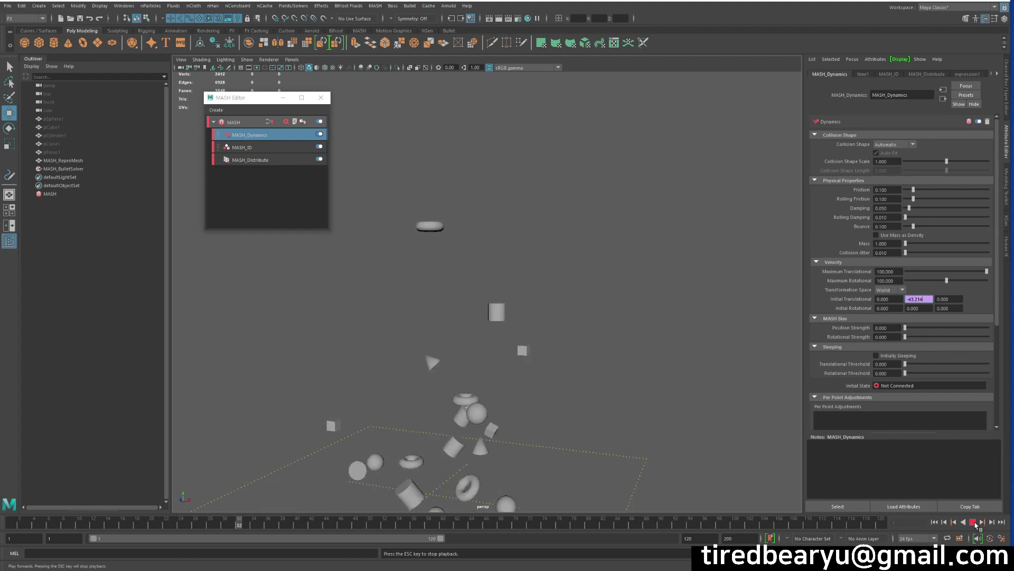
{"action": "left_click", "coordinate": [973, 522]}
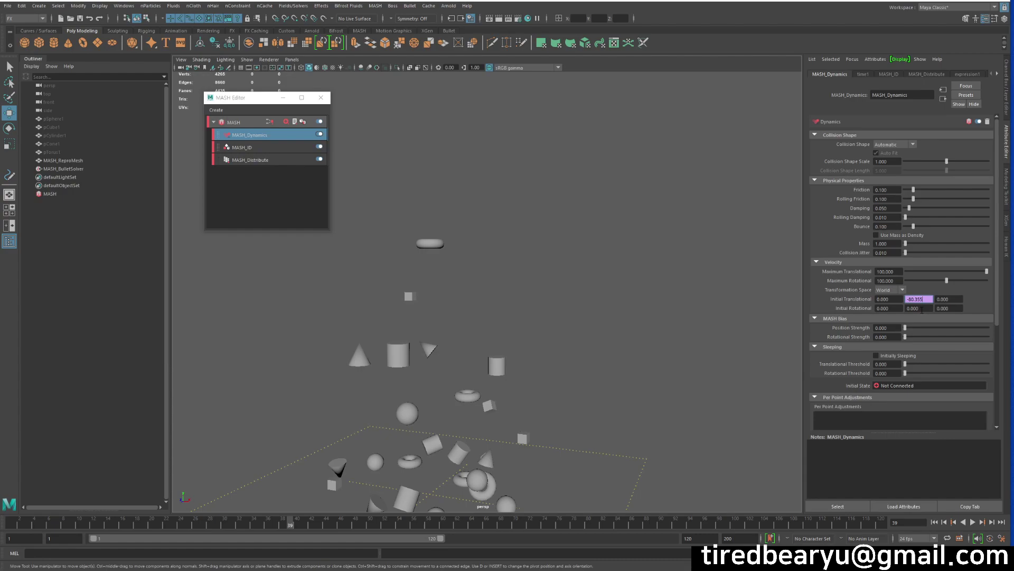
{"action": "middle_click_drag", "start_coordinate": [645, 378], "coordinate": [677, 335], "text": "alt"}
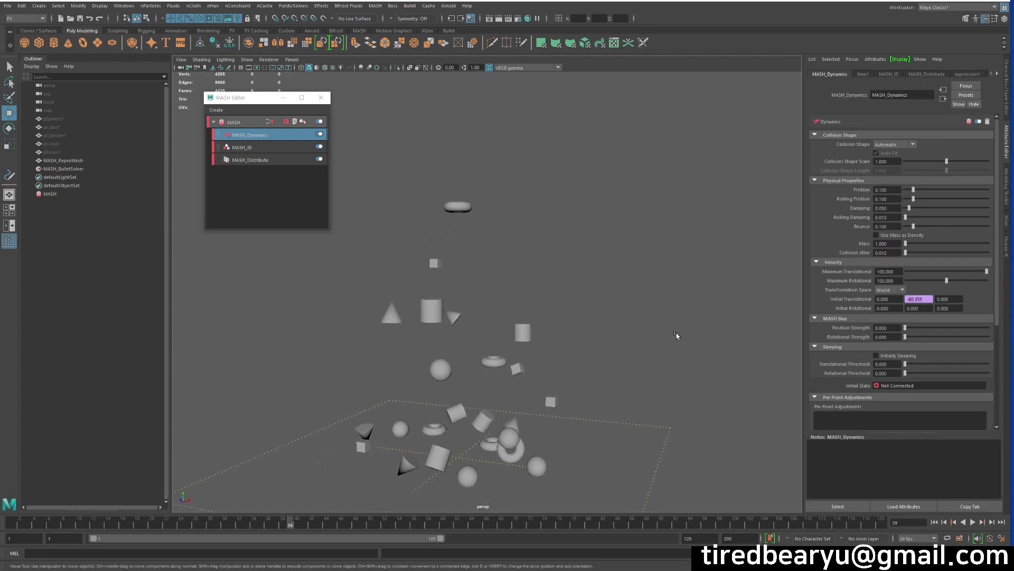